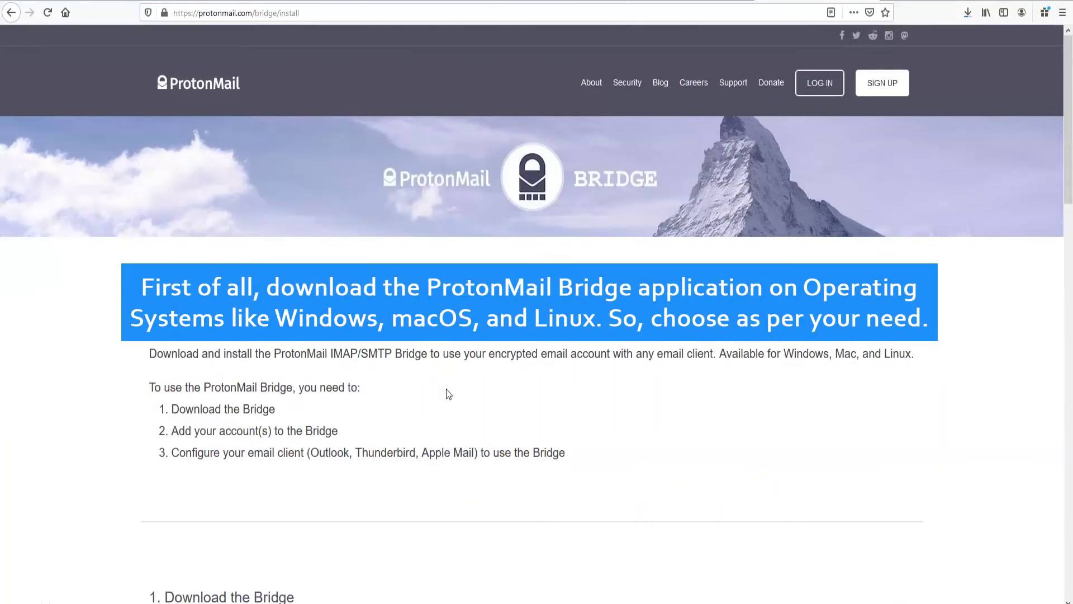
scroll(447, 394, "down", 3)
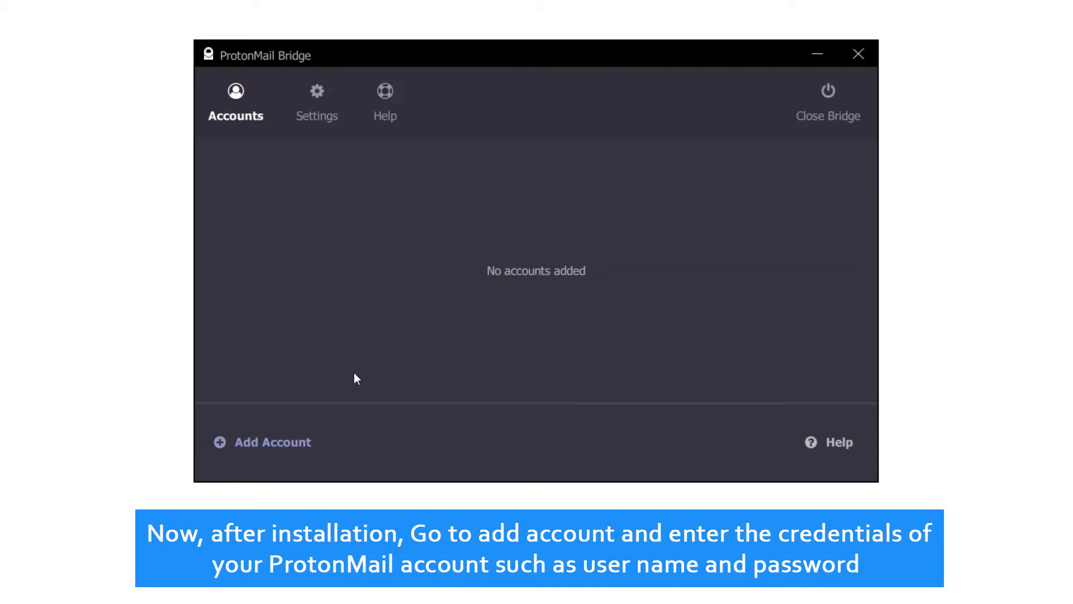
Add the ProtonMail account to Bridge by signing in with its username and password.
left_click(270, 449)
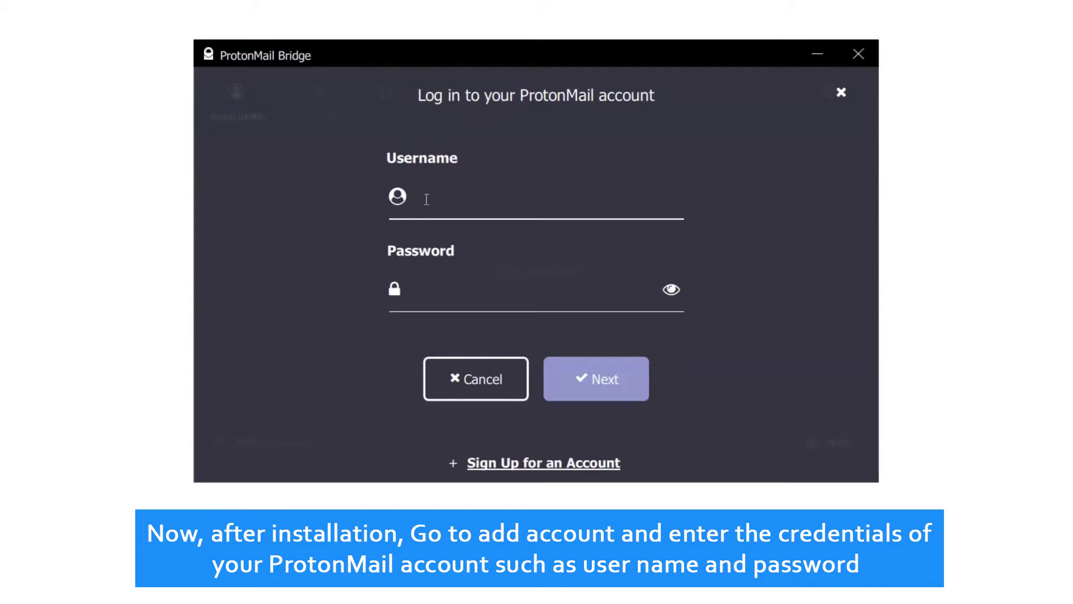
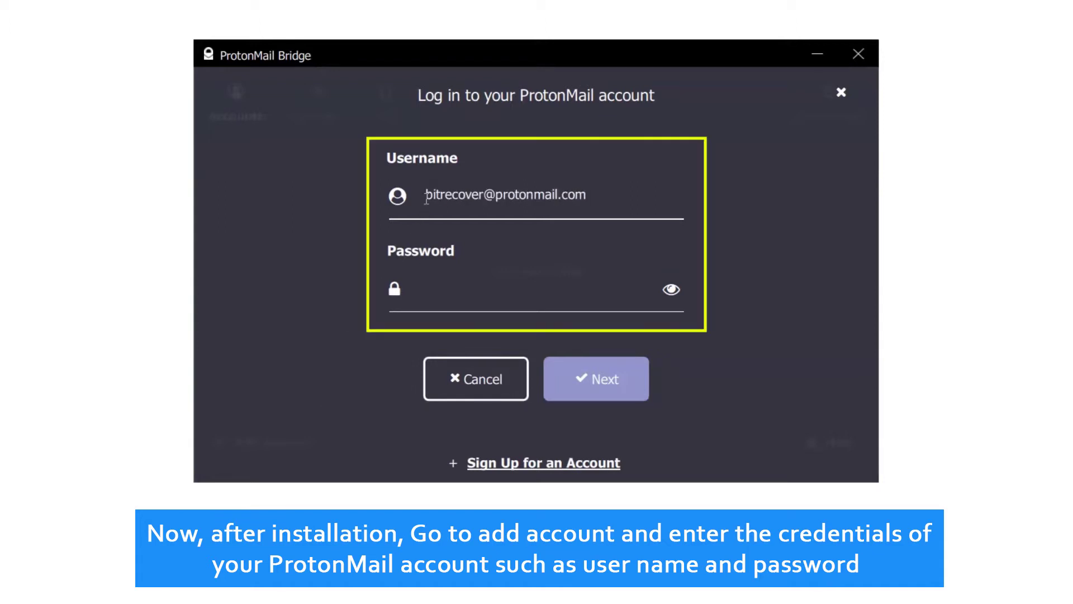
left_click(428, 288)
type("••")
type("•••••••••")
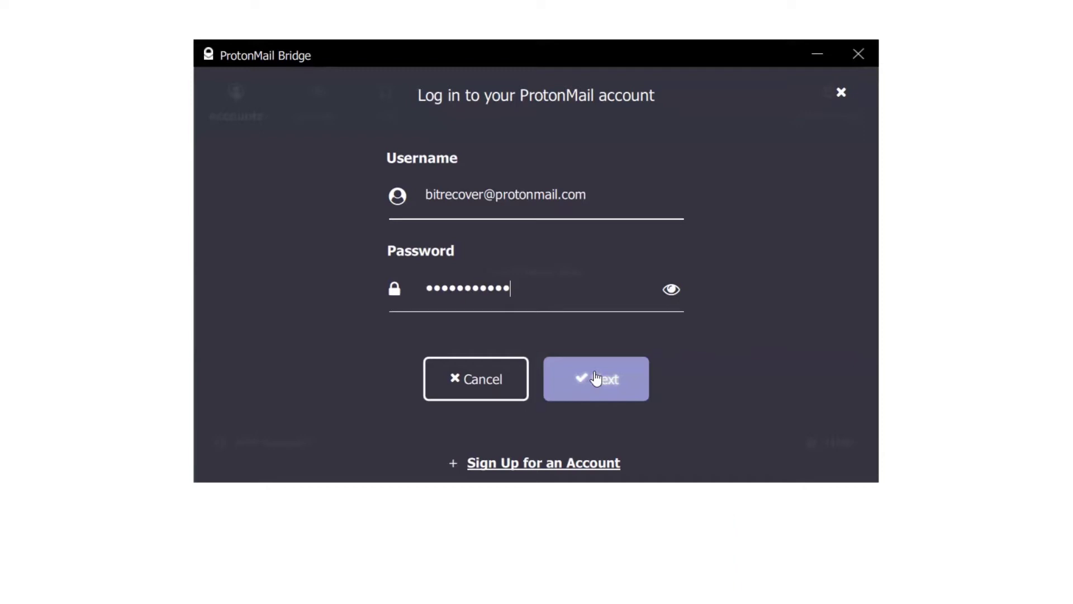
left_click(595, 380)
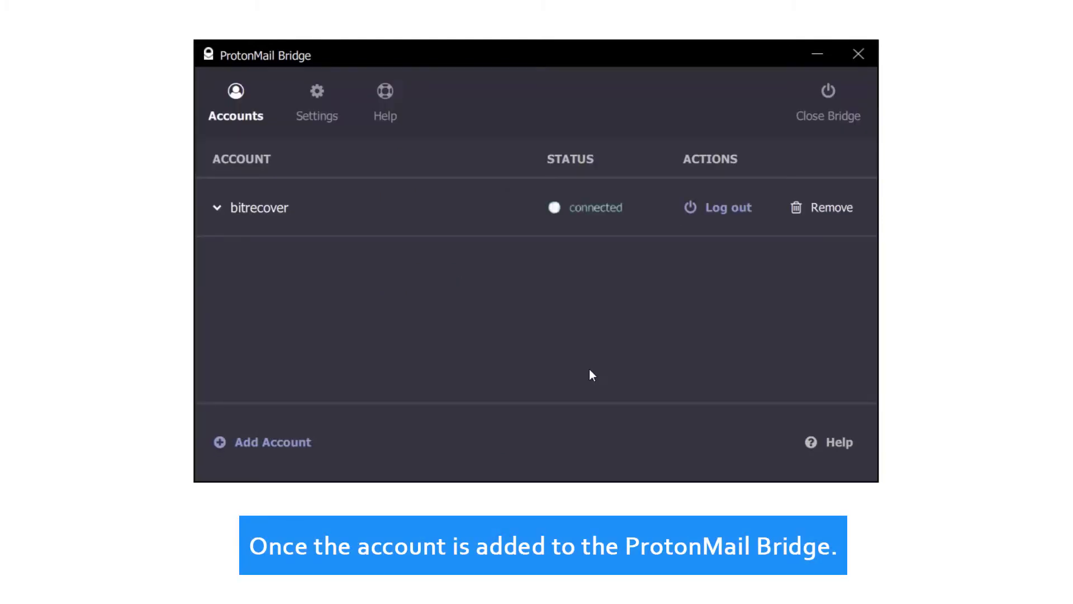
Expand the account row and show its mailbox configuration with IMAP/SMTP settings.
left_click(266, 211)
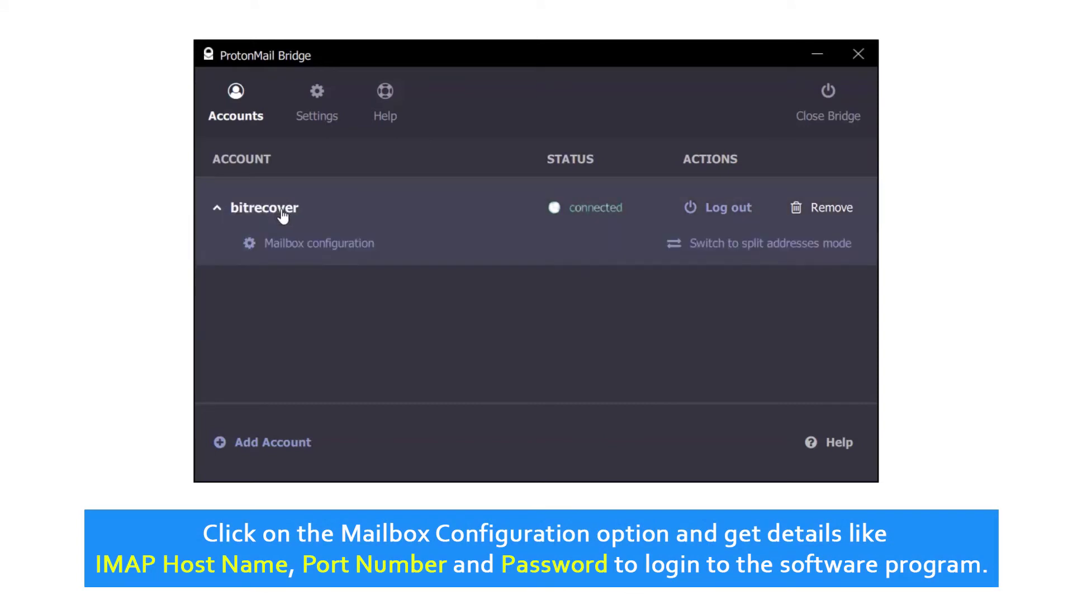
left_click(292, 247)
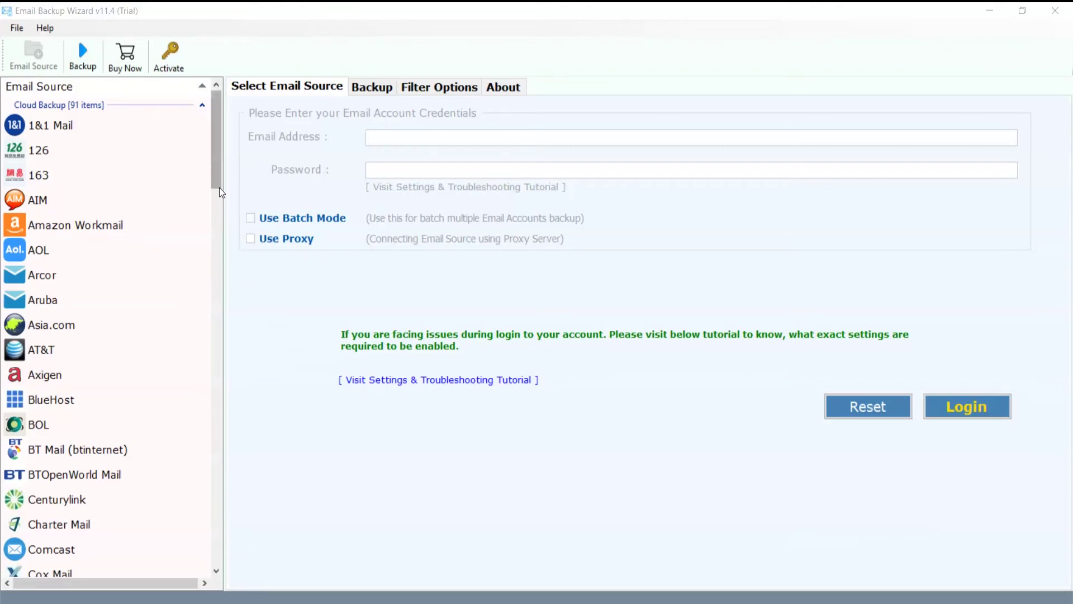
left_click_drag(217, 178, 216, 335)
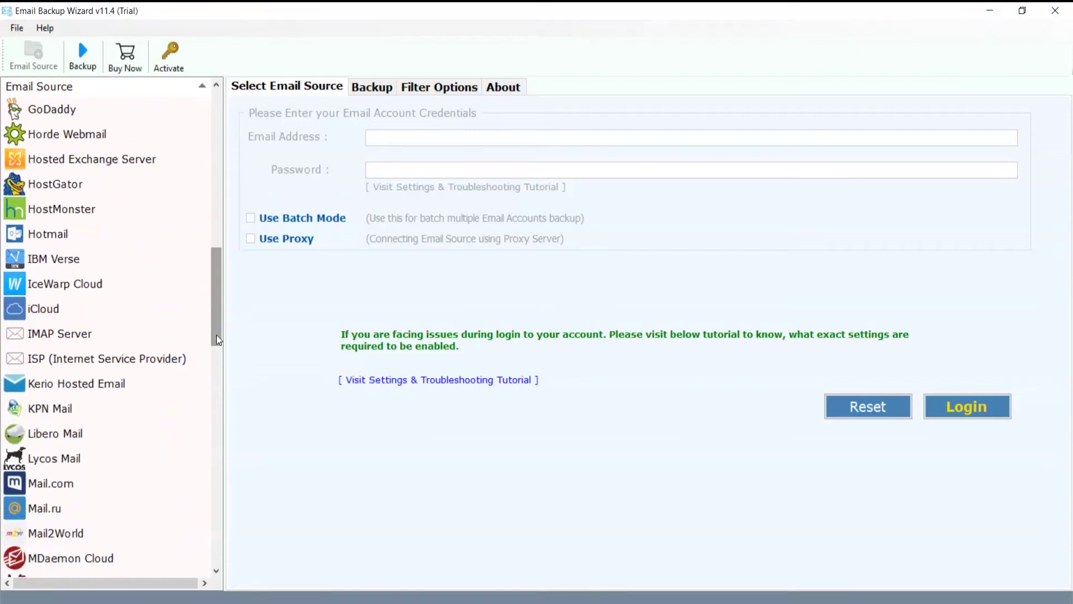
Choose IMAP Server from the Email Source list.
left_click(156, 333)
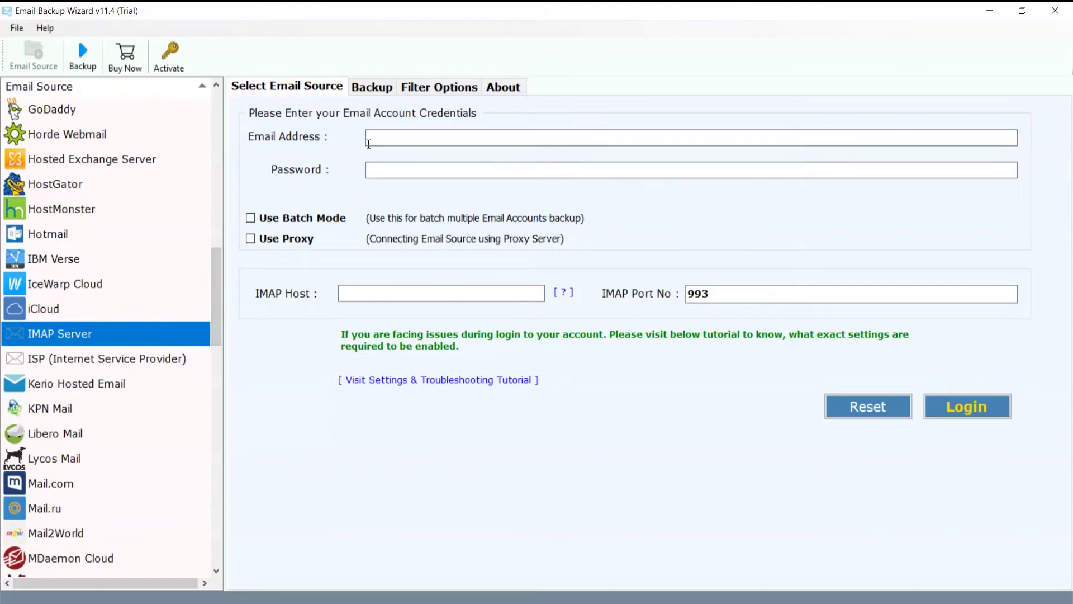
Enter the ProtonMail address and the Bridge IMAP password in the credential fields.
left_click(368, 143)
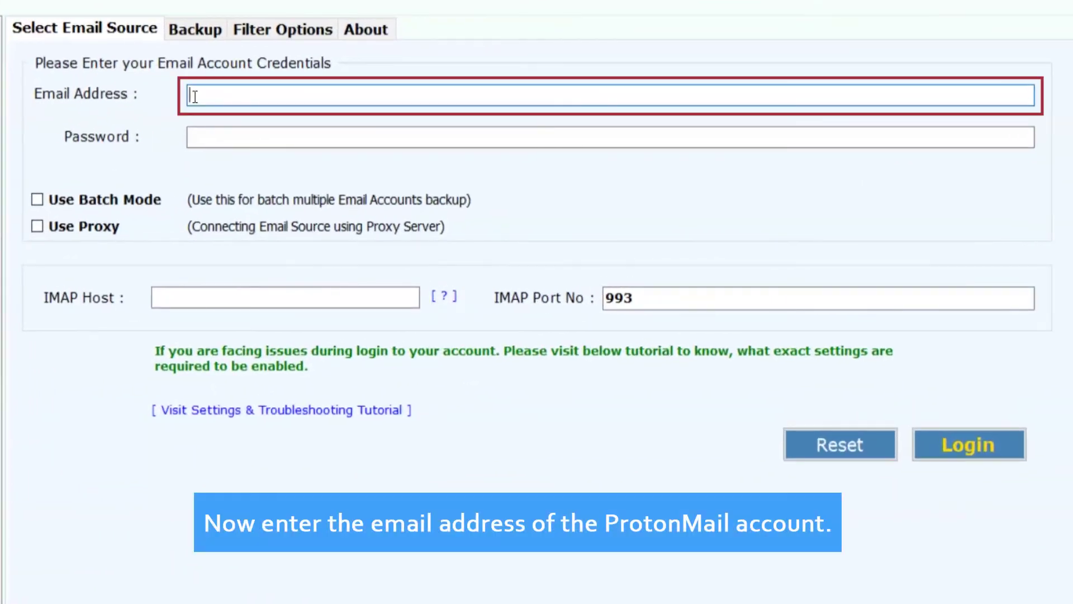
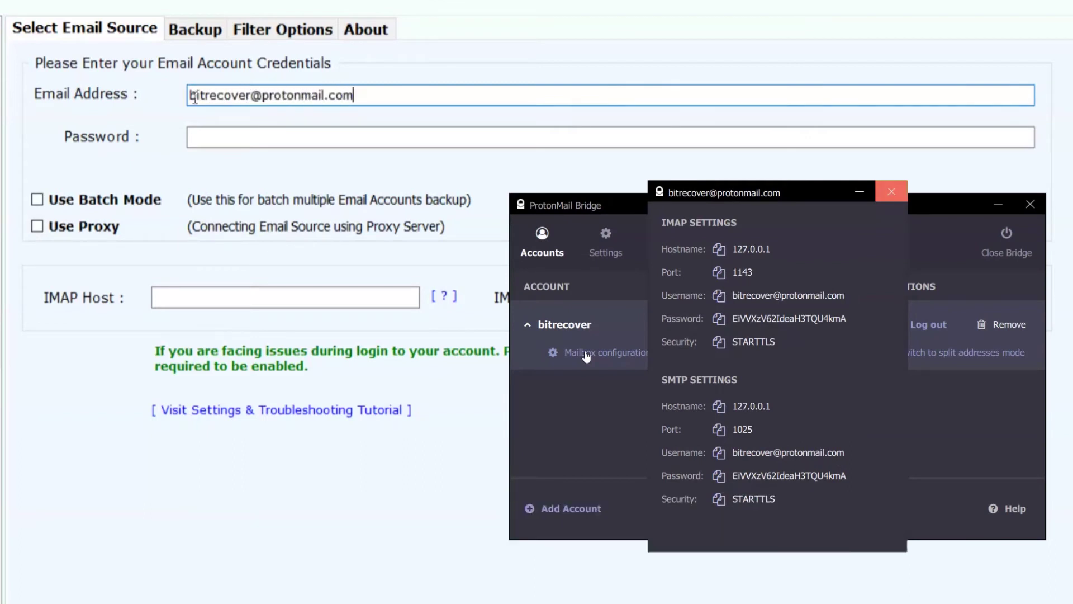
left_click(196, 136)
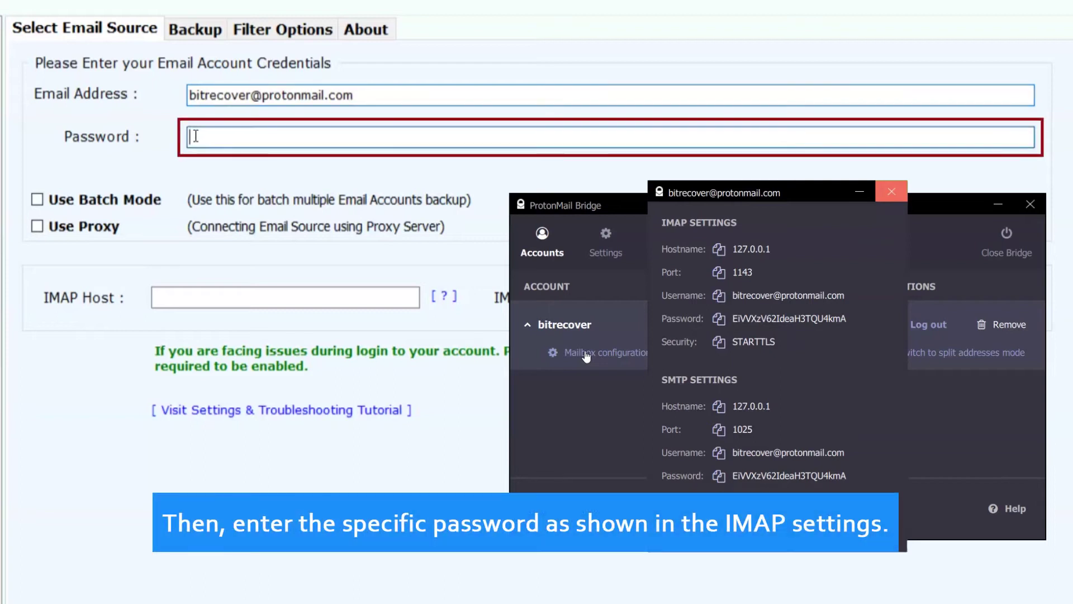
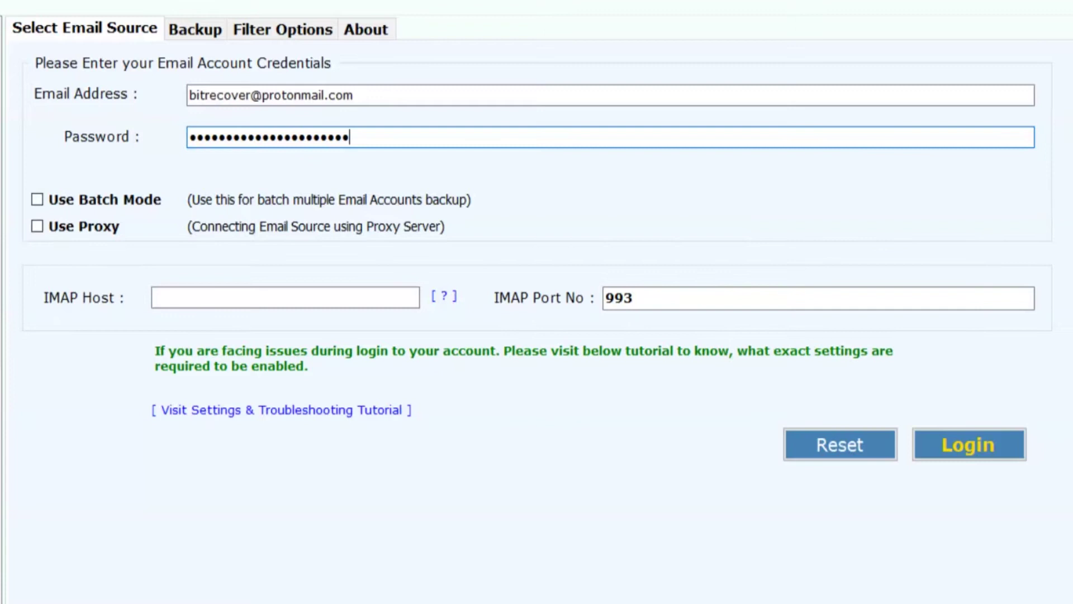
left_click(38, 200)
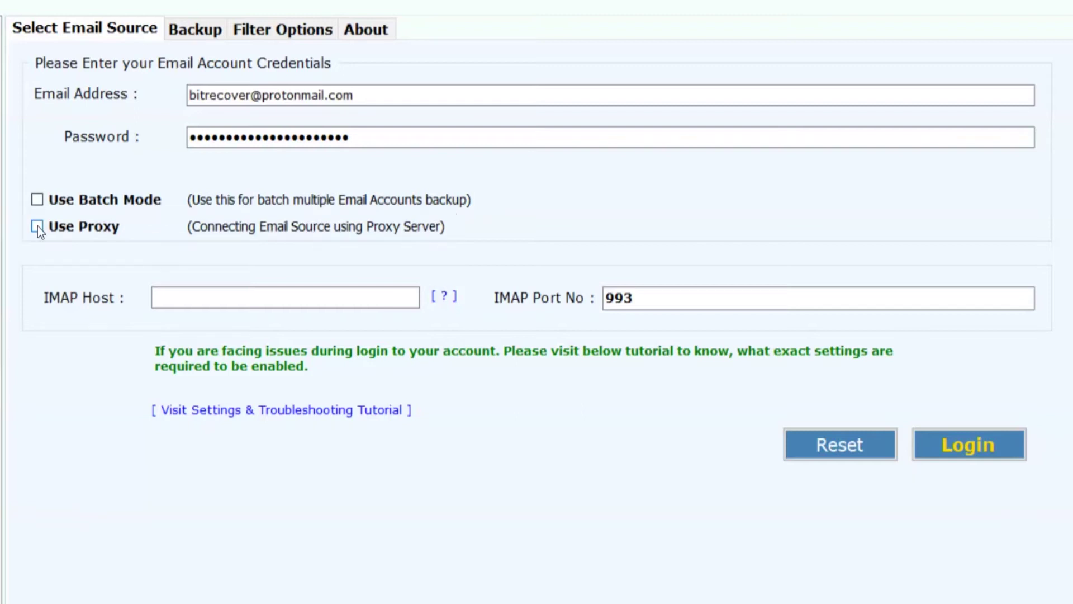
Enter IMAP host 127.0.0.1 and replace the default port 993 with 1143.
left_click(157, 296)
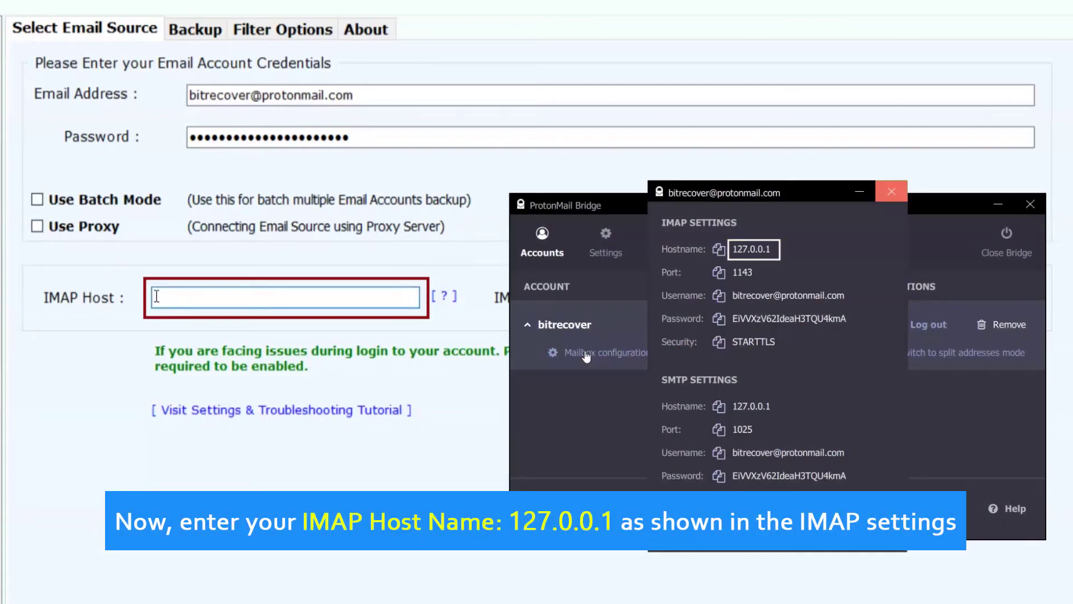
type("127.0.0.1")
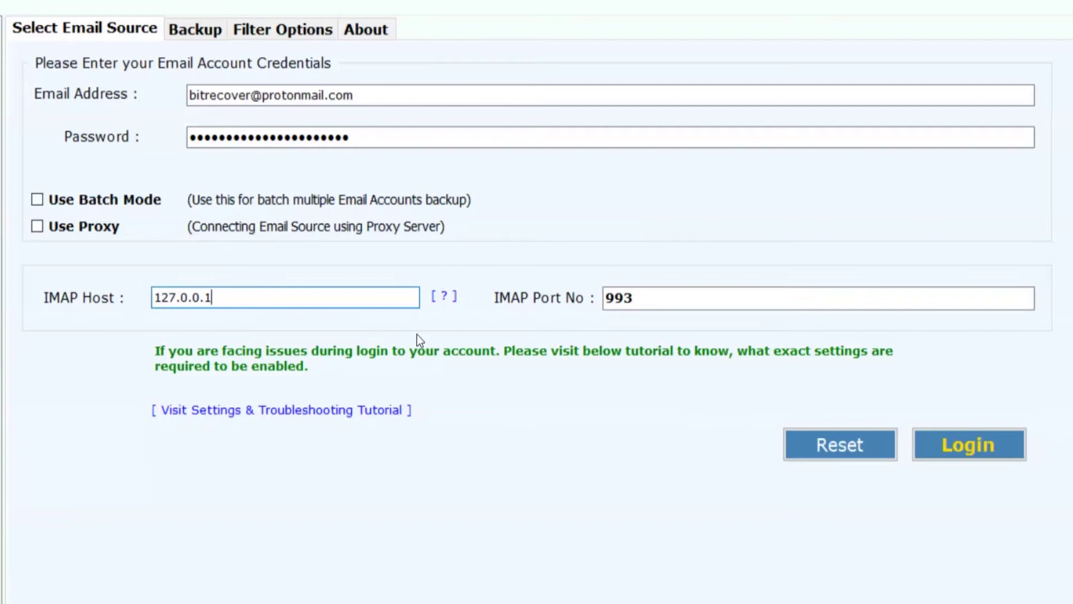
left_click(637, 297)
key("BackSpace")
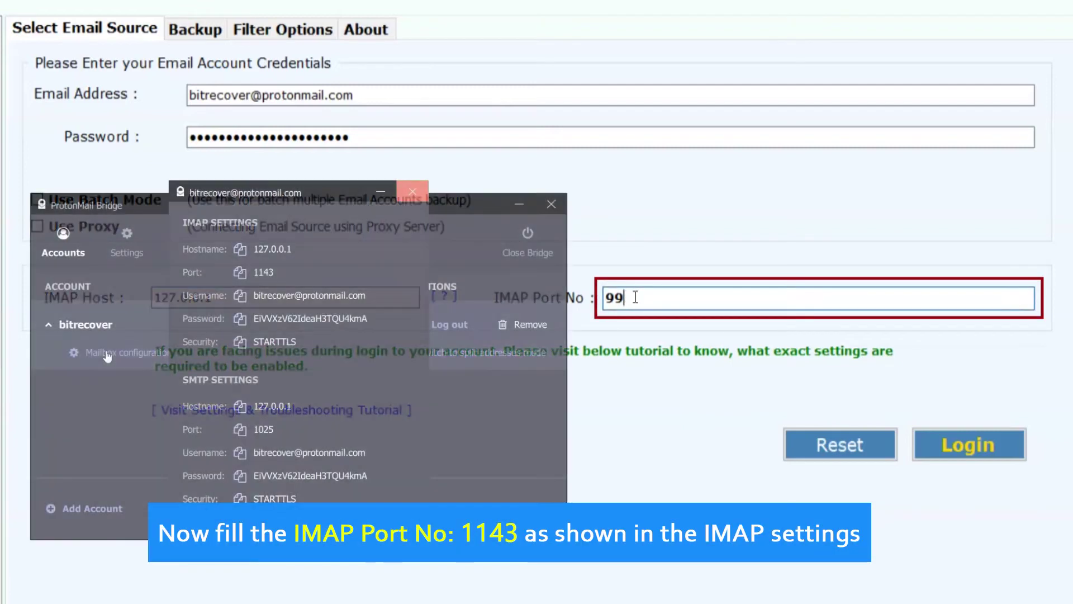
key("BackSpace")
key("BackSpace")
type("114")
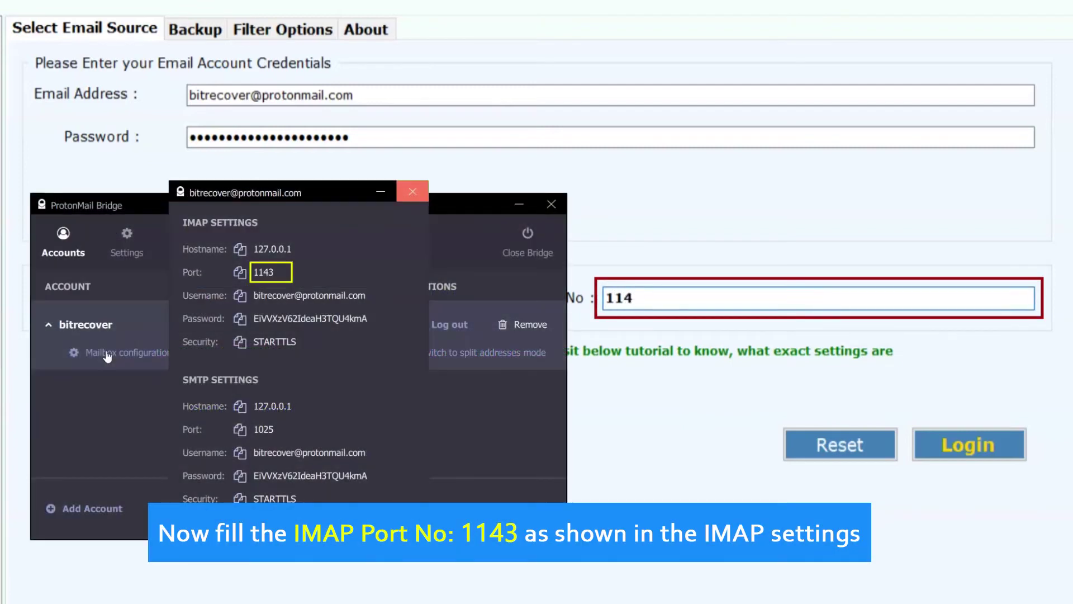
type("3")
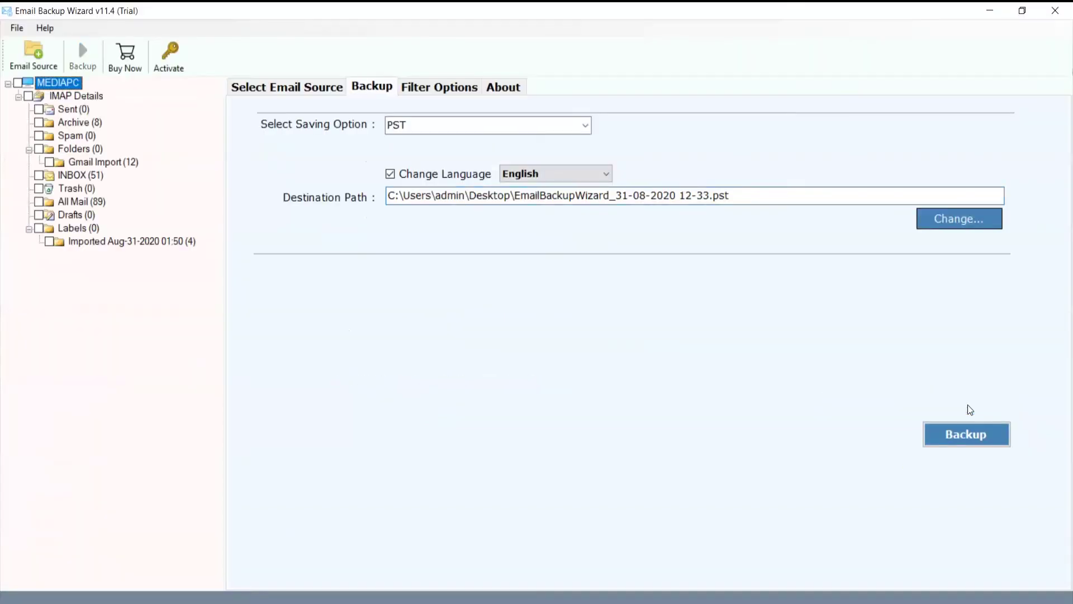
Tick the Archive, Gmail Import and INBOX folders for conversion.
left_click(40, 123)
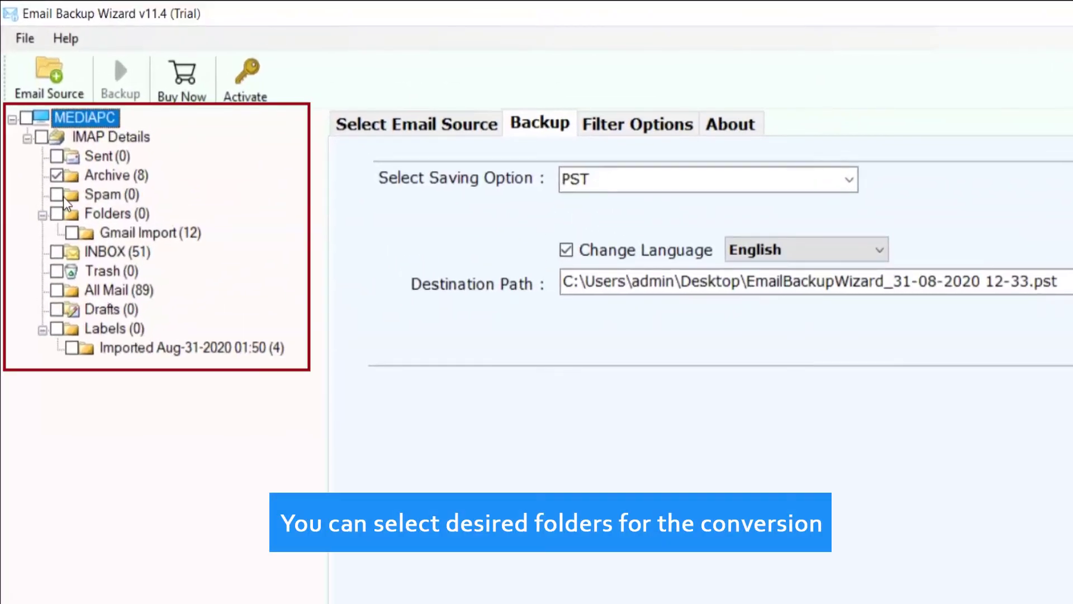
left_click(71, 233)
left_click(57, 251)
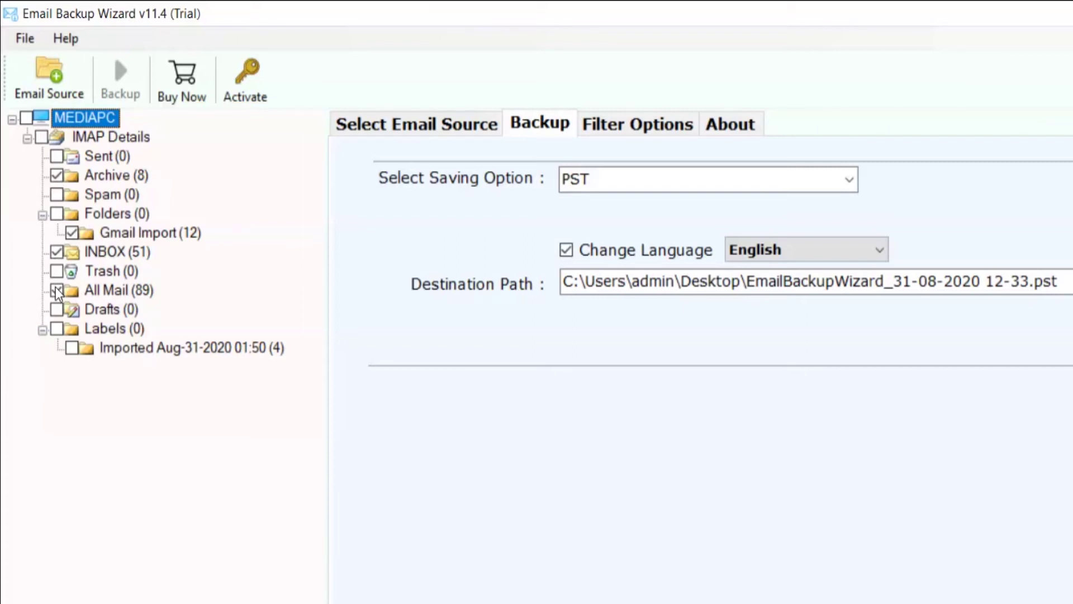
Choose Office 365 from the Select Saving Option list.
left_click(849, 180)
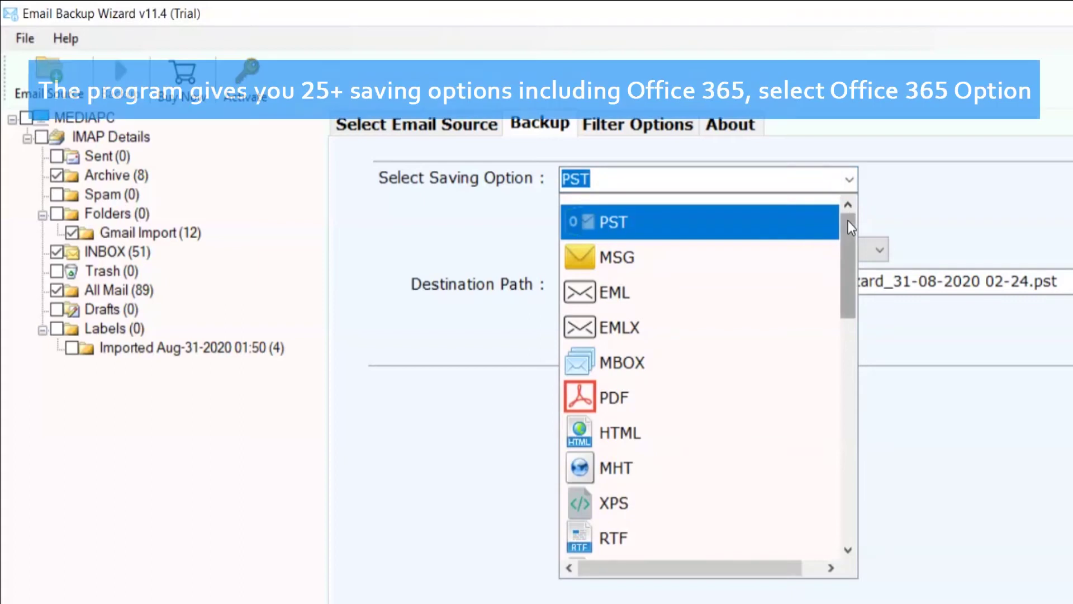
mouse_move(848, 221)
left_mouse_down()
mouse_move(843, 442)
mouse_move(849, 427)
left_mouse_up()
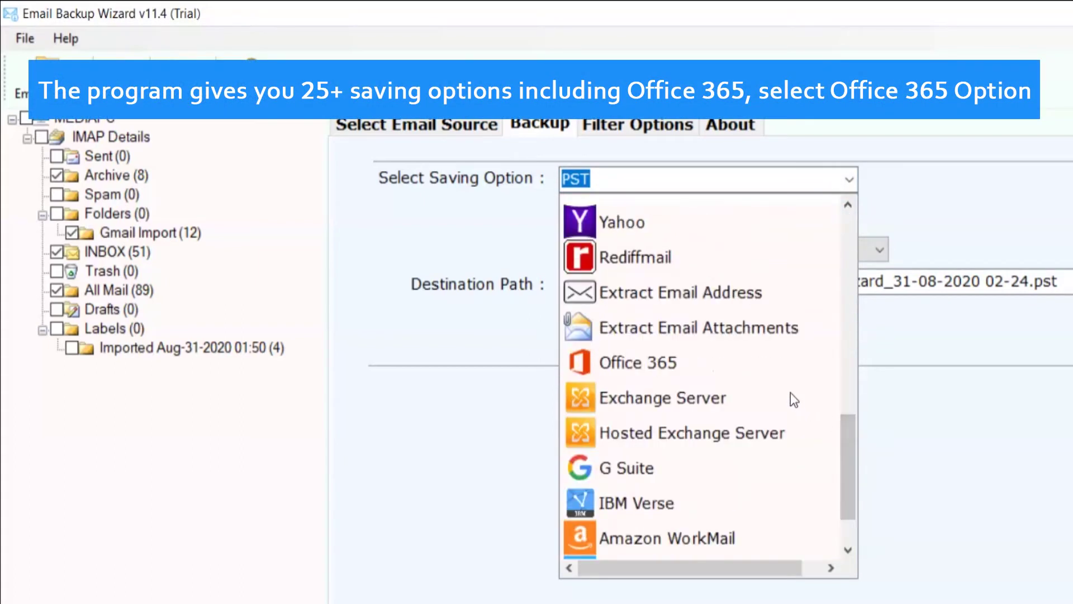
left_click(705, 360)
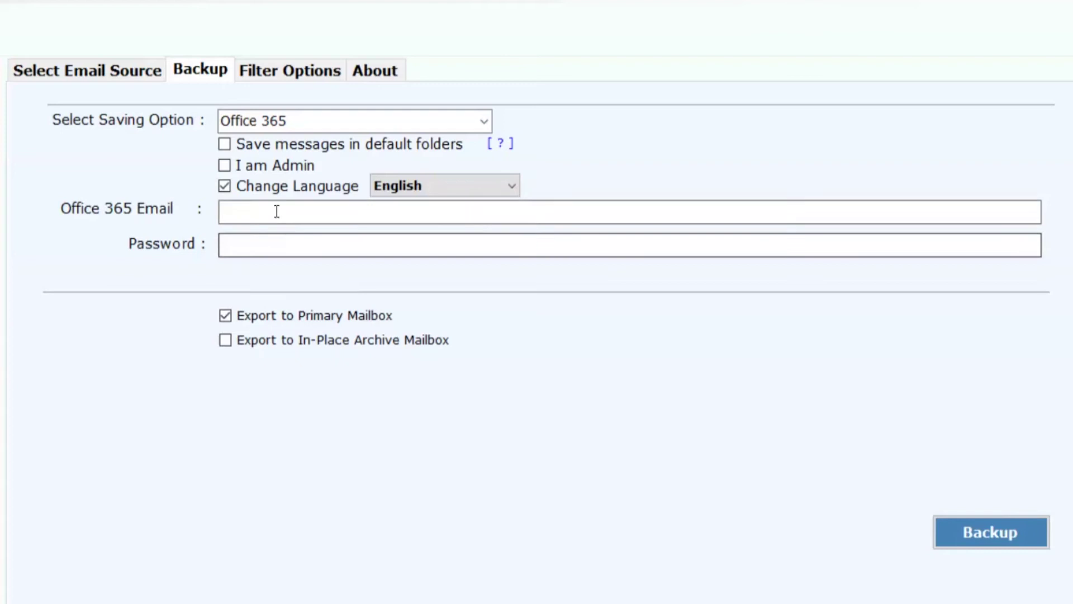
left_click(224, 143)
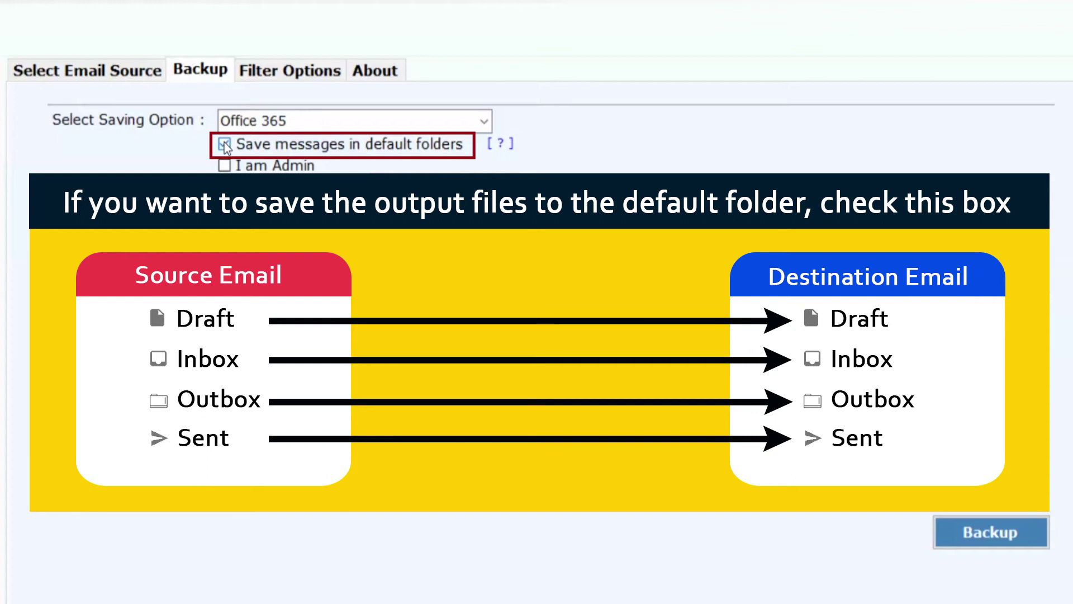
left_click(224, 143)
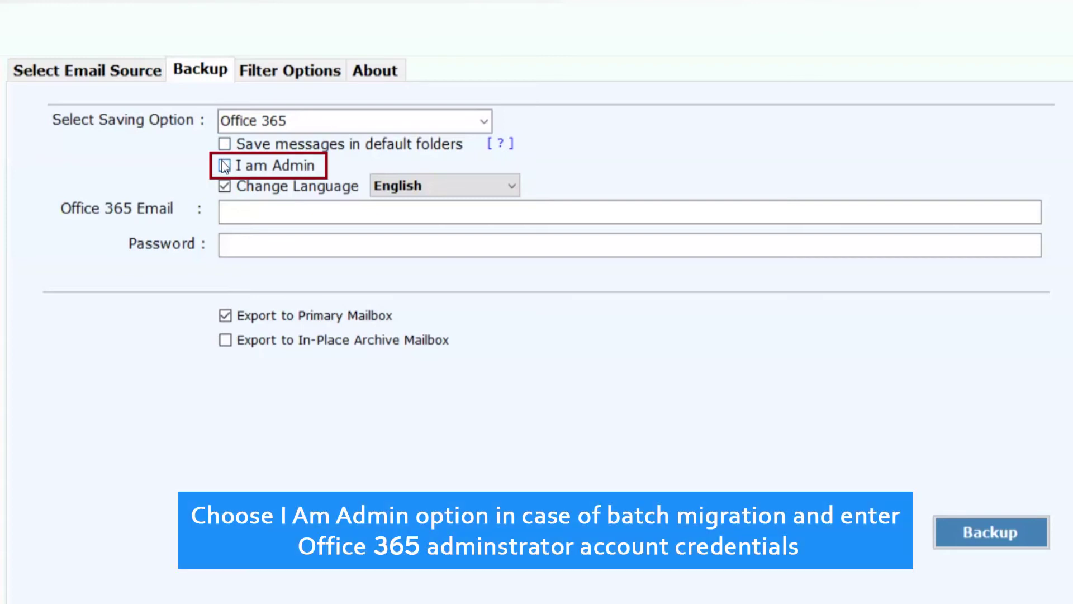
left_click(225, 167)
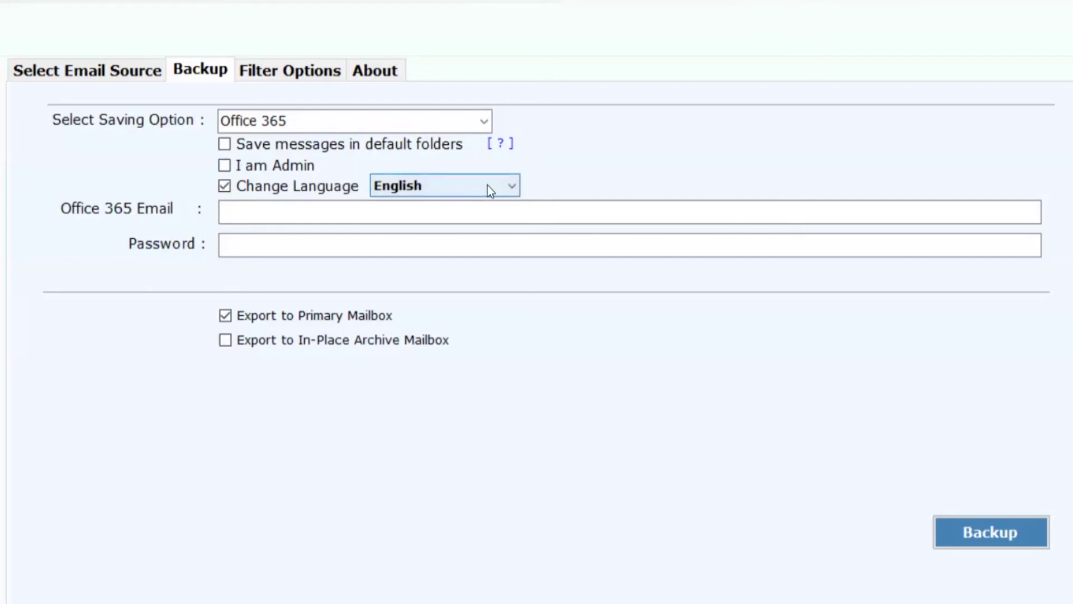
left_click(510, 186)
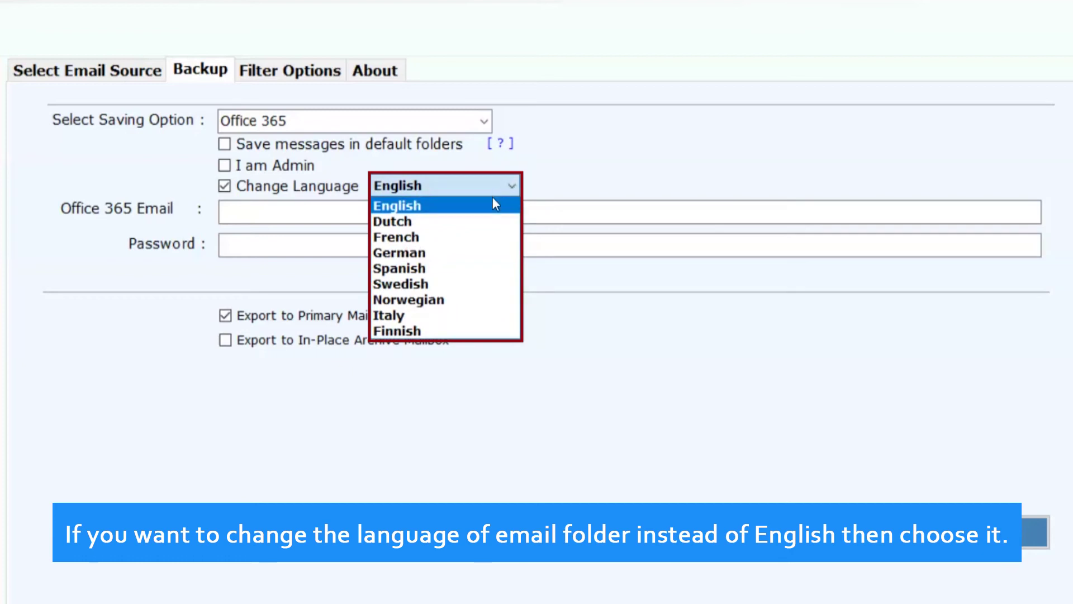
left_click(493, 202)
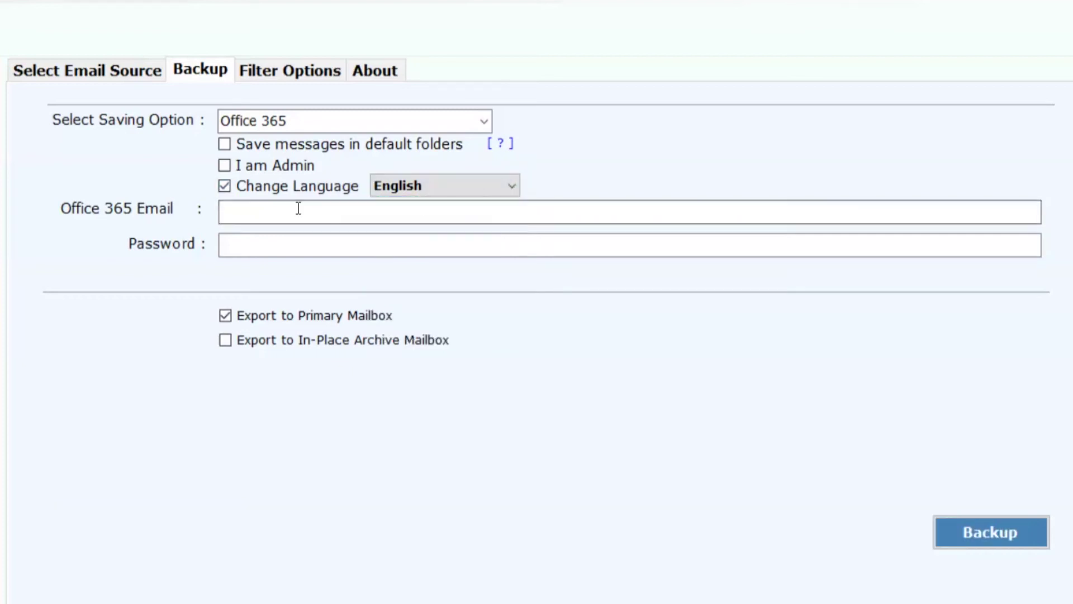
Enter the Office 365 email and password, ending with Export to Primary Mailbox ticked.
left_click(232, 216)
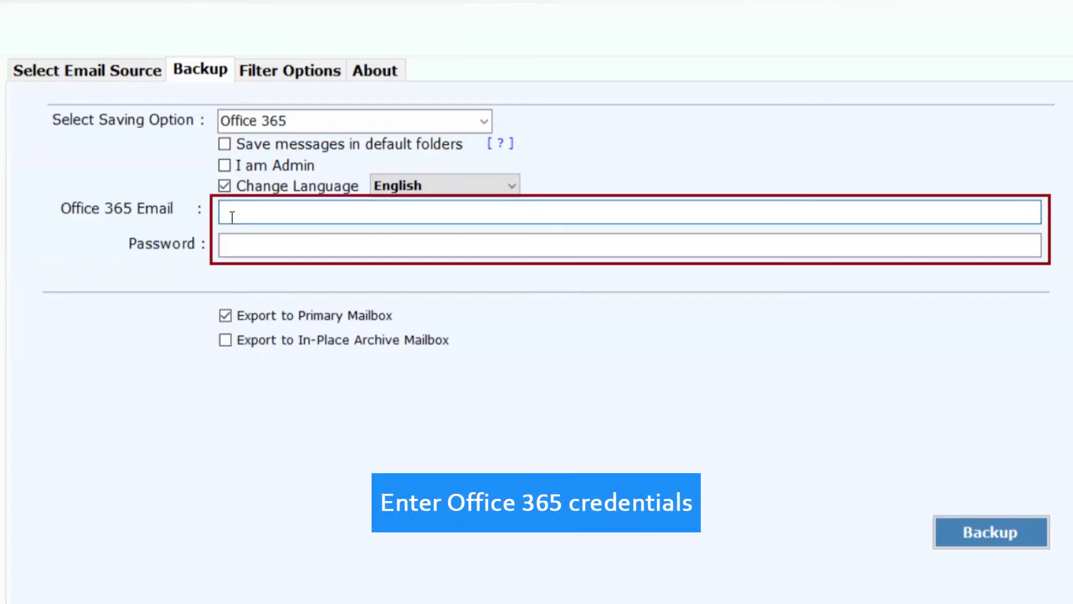
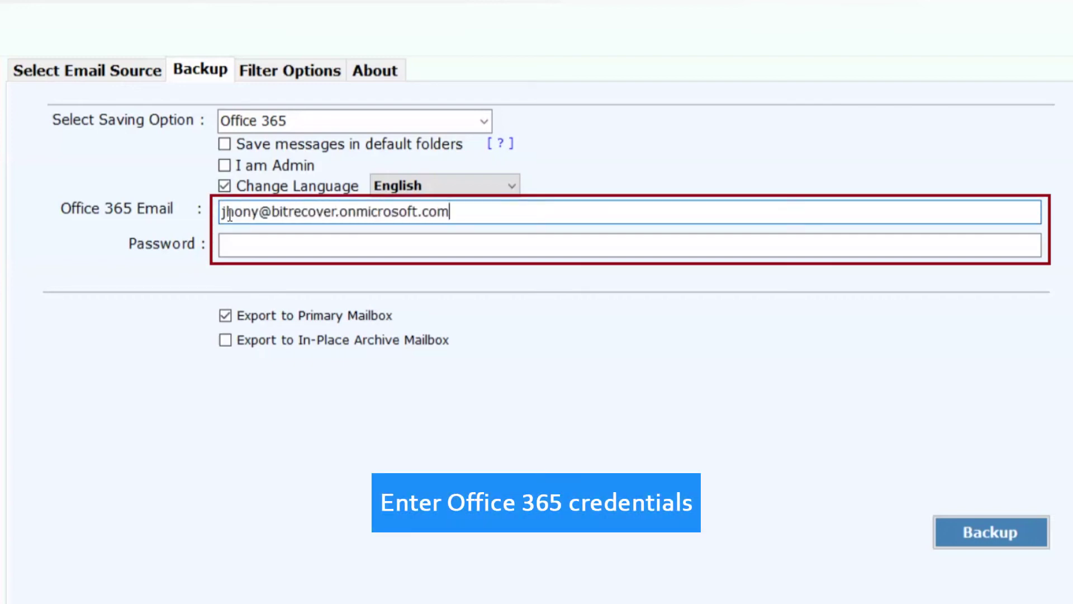
left_click(225, 242)
type("************")
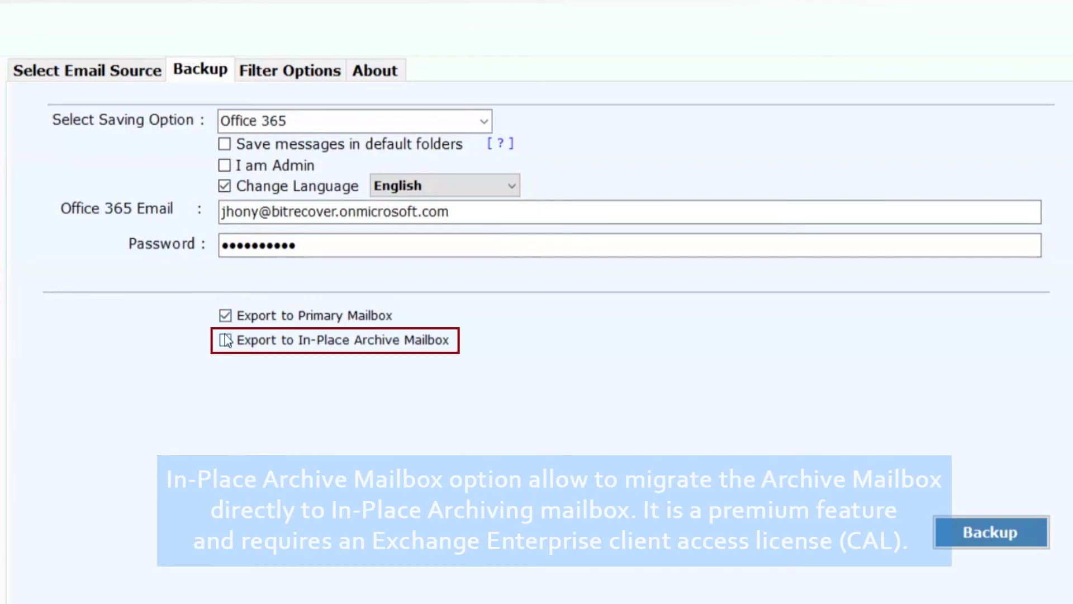
left_click(225, 340)
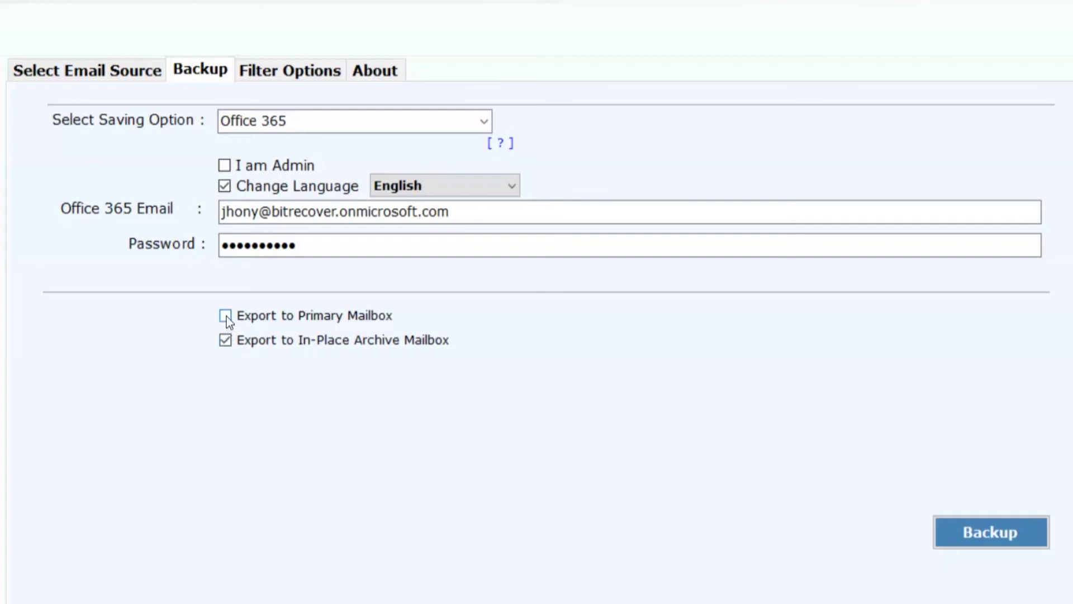
left_click(226, 316)
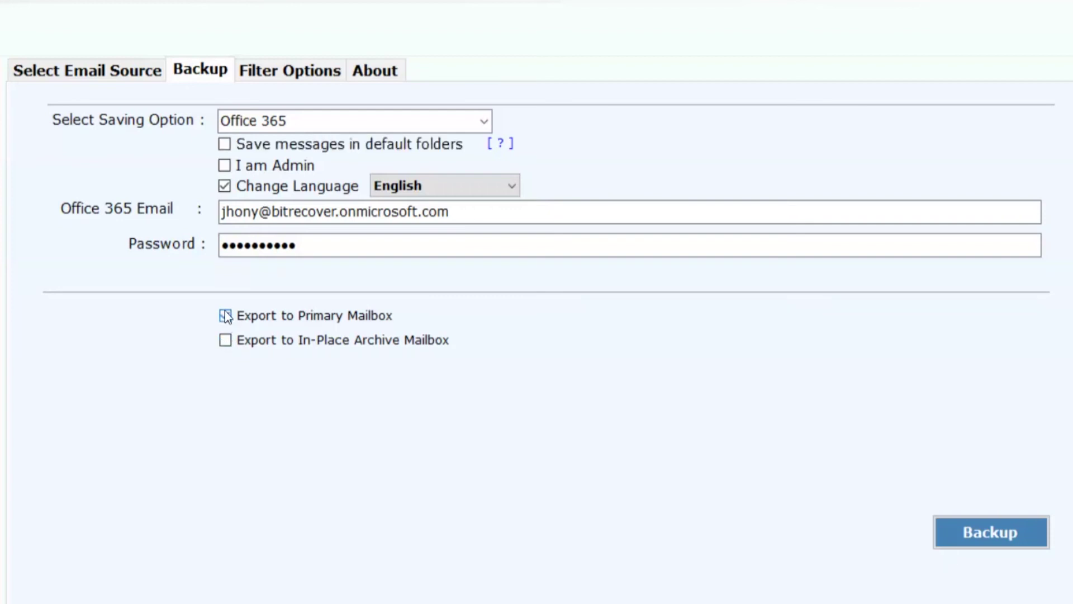
In Filter Options, try Use Advance Settings and turn it back off.
left_click(288, 67)
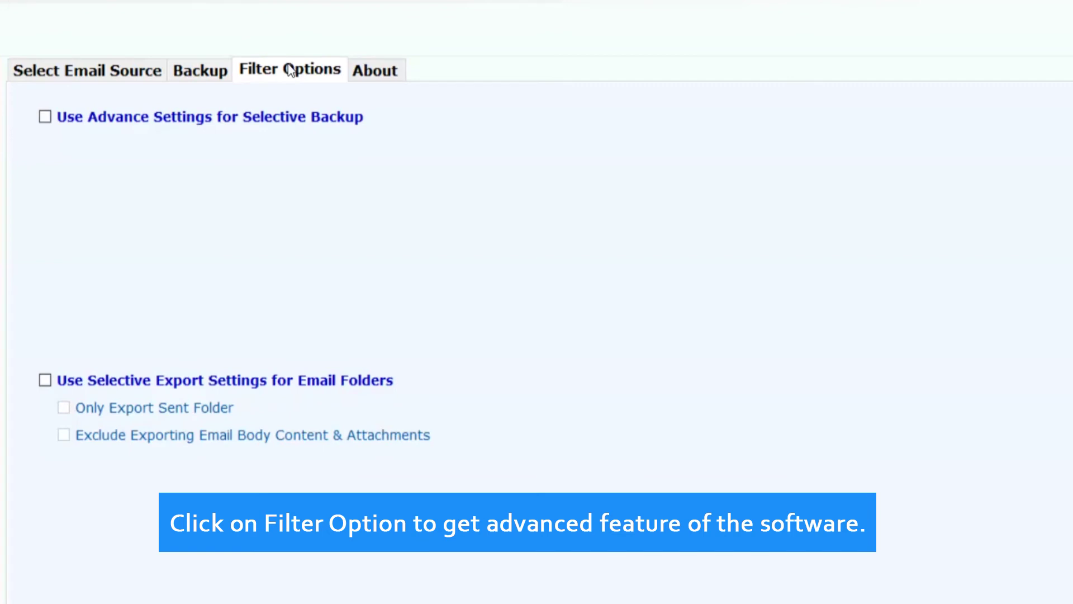
left_click(45, 117)
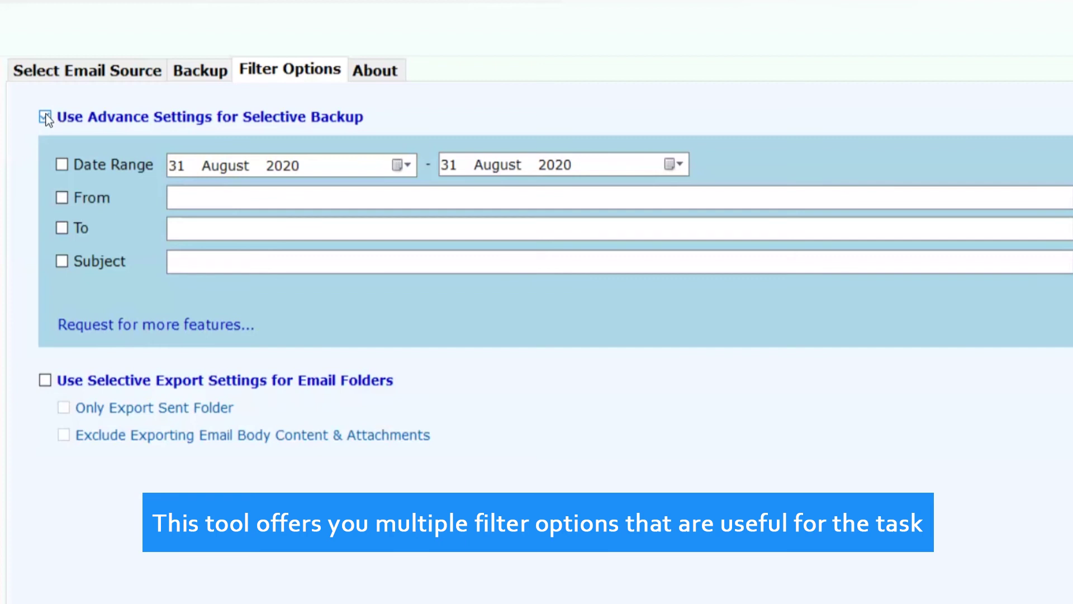
left_click(46, 120)
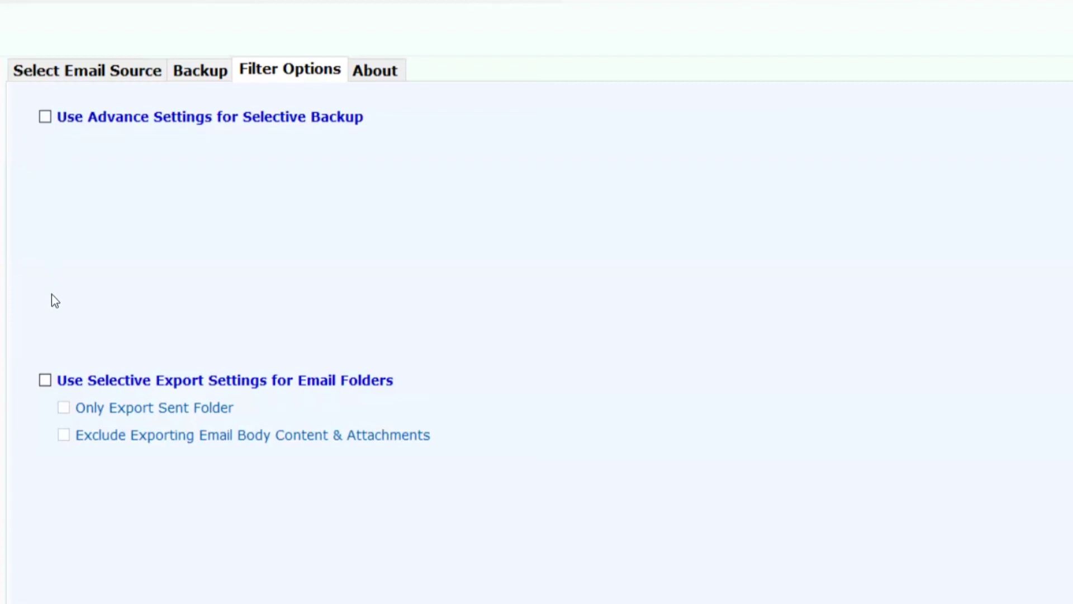
Try Use Selective Export Settings with Sent-folder-only and skip-body options, then turn it off.
left_click(44, 382)
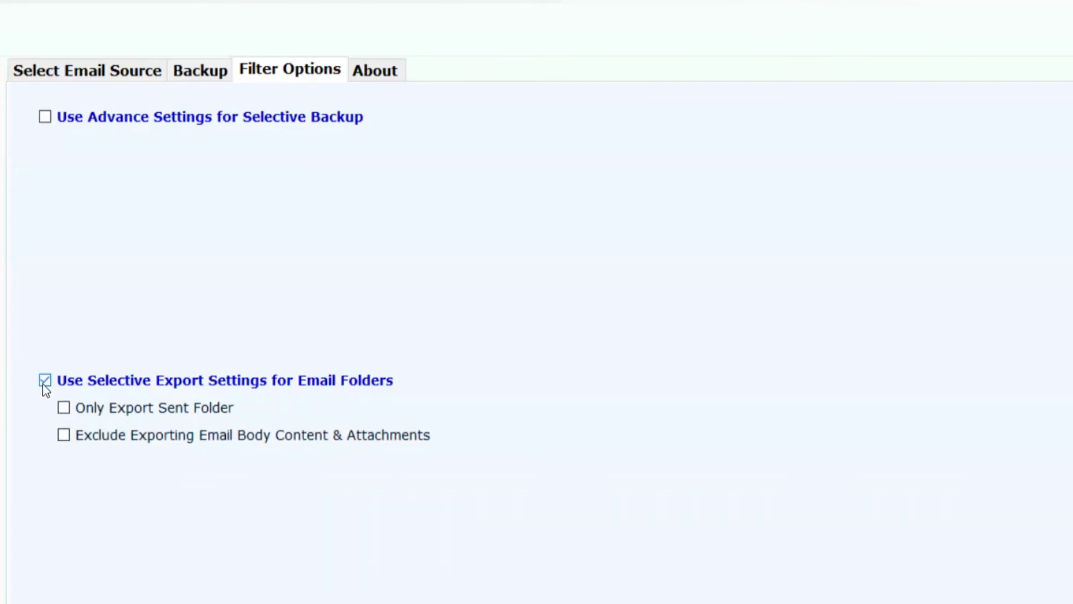
left_click(64, 408)
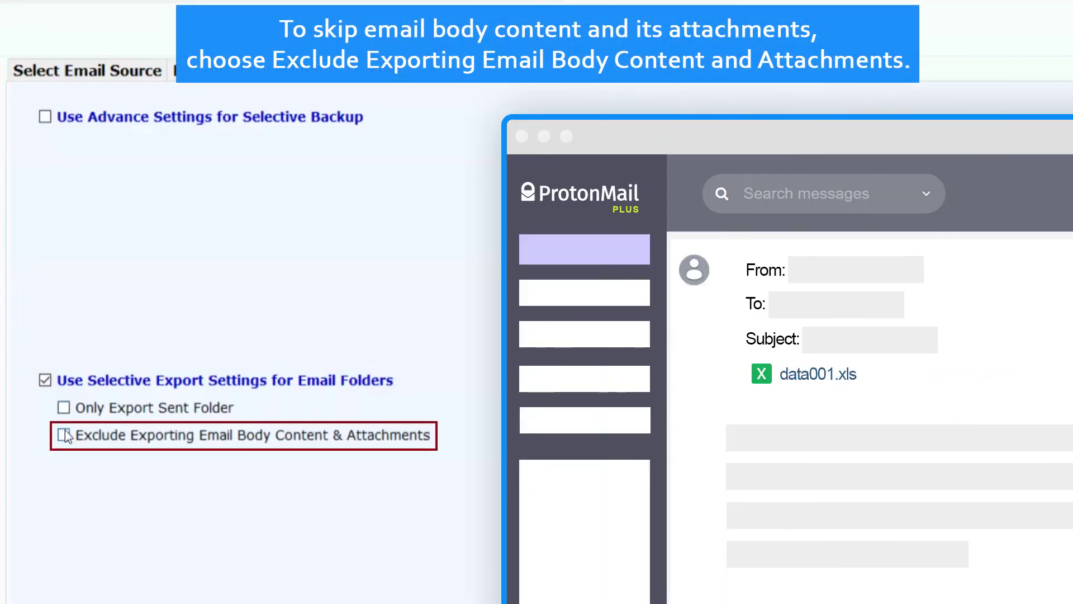
left_click(64, 435)
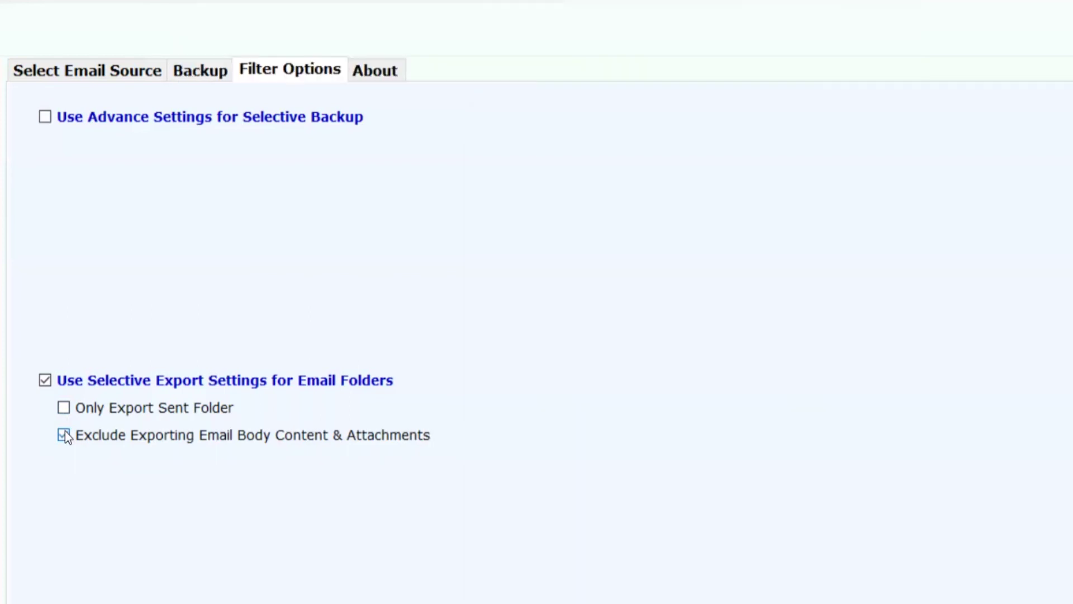
left_click(50, 374)
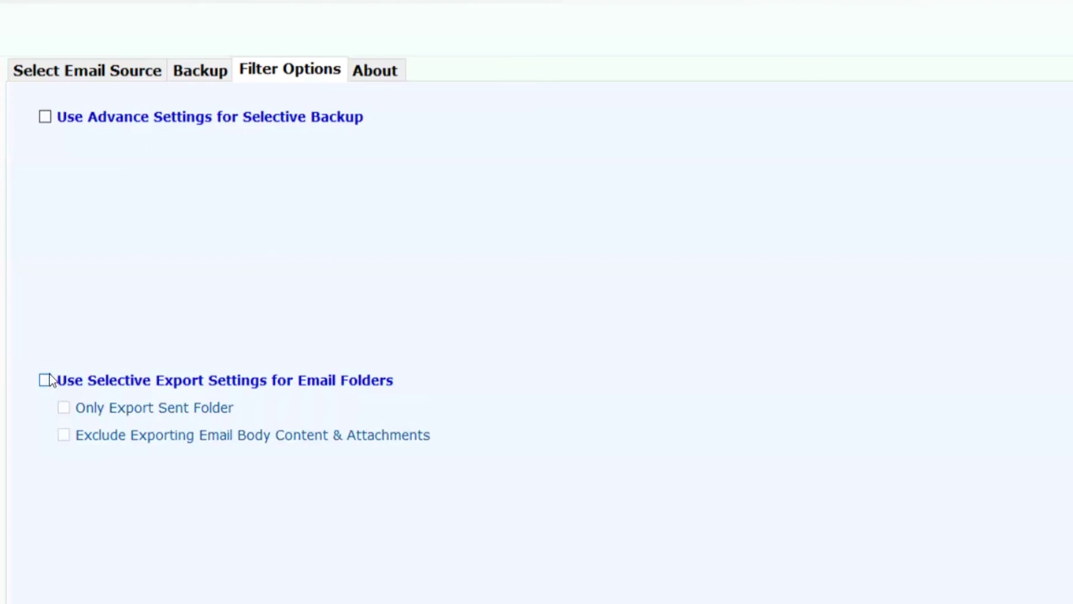
Run the backup to Office 365 and dismiss the conversion completed message.
left_click(198, 73)
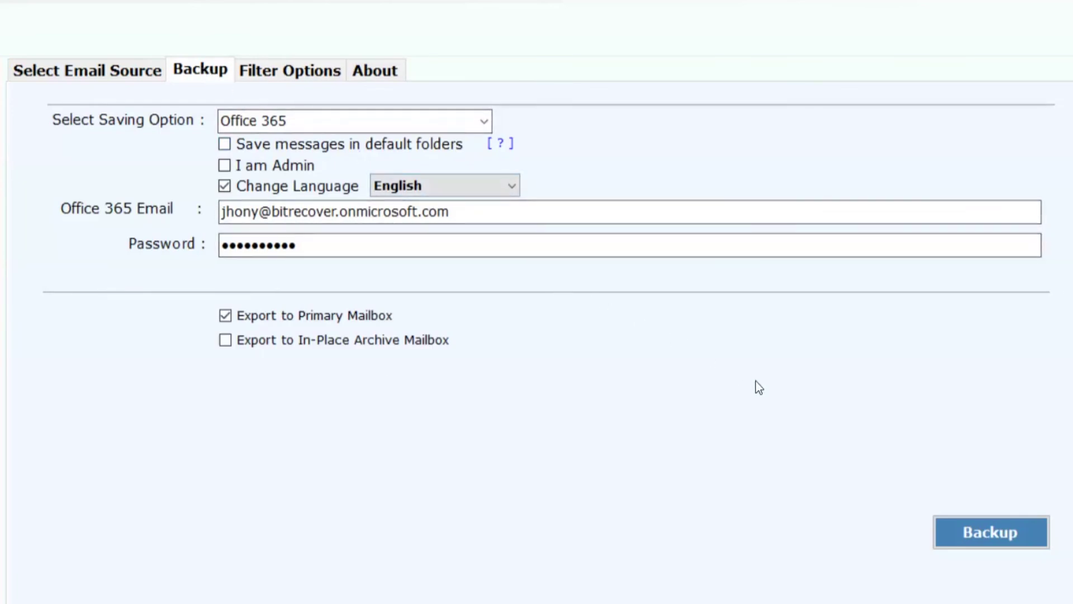
left_click(990, 528)
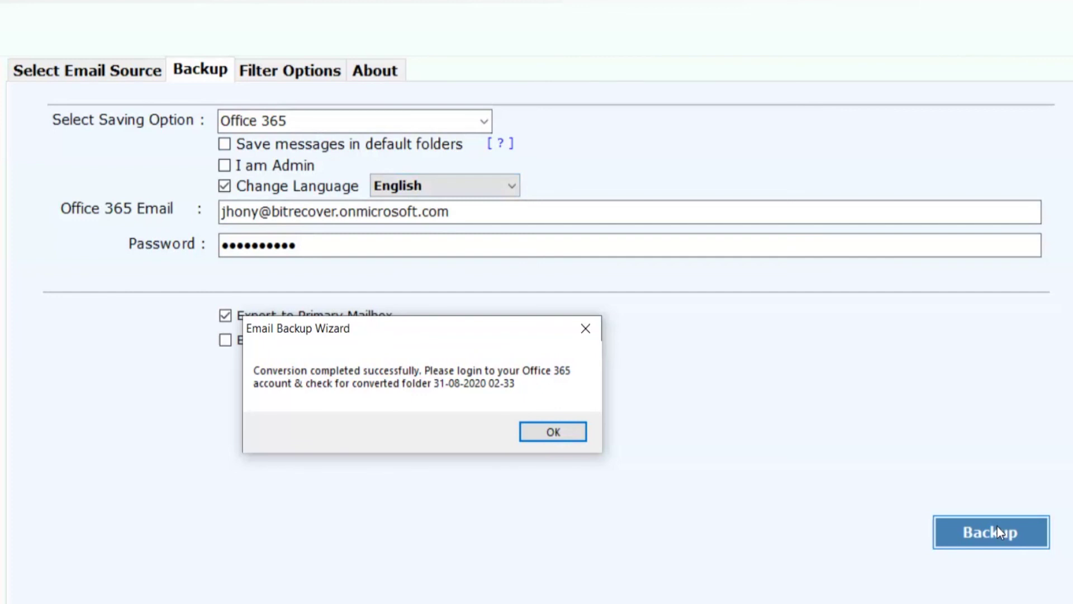
left_click(571, 432)
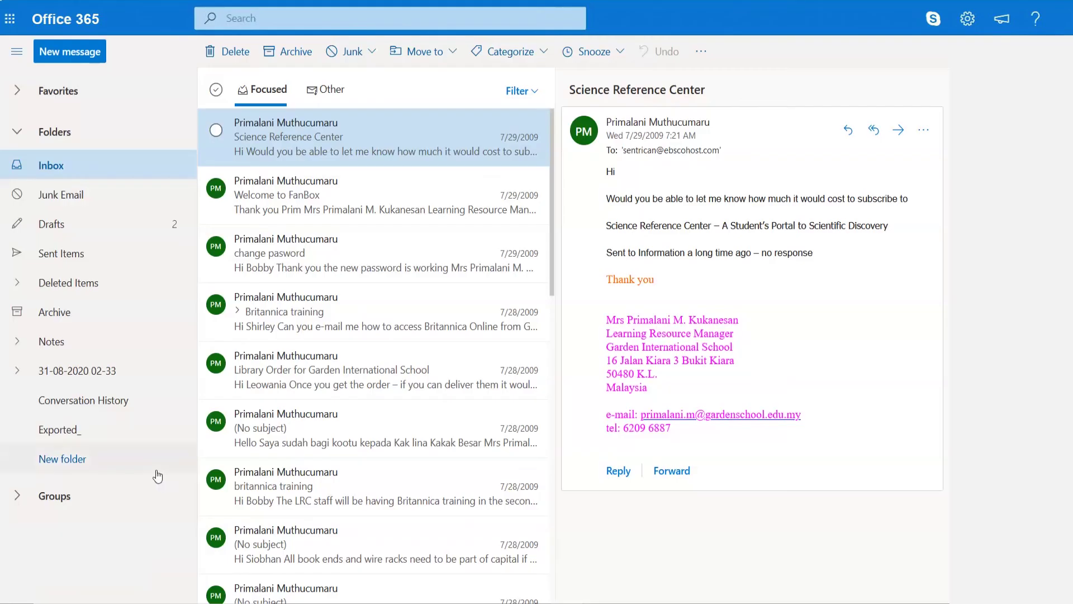
left_click(17, 372)
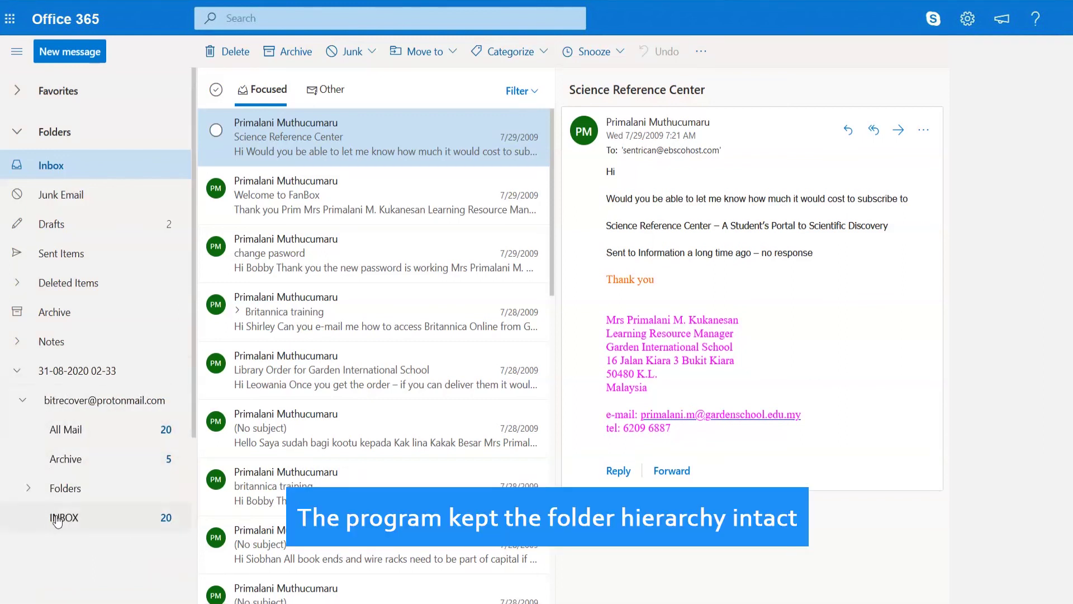
left_click(85, 523)
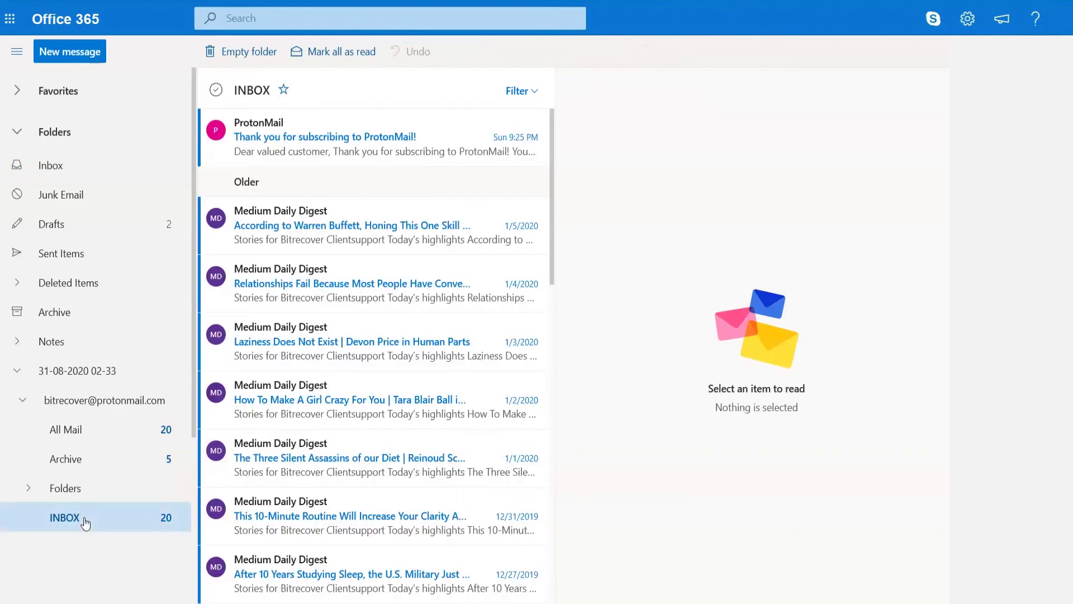